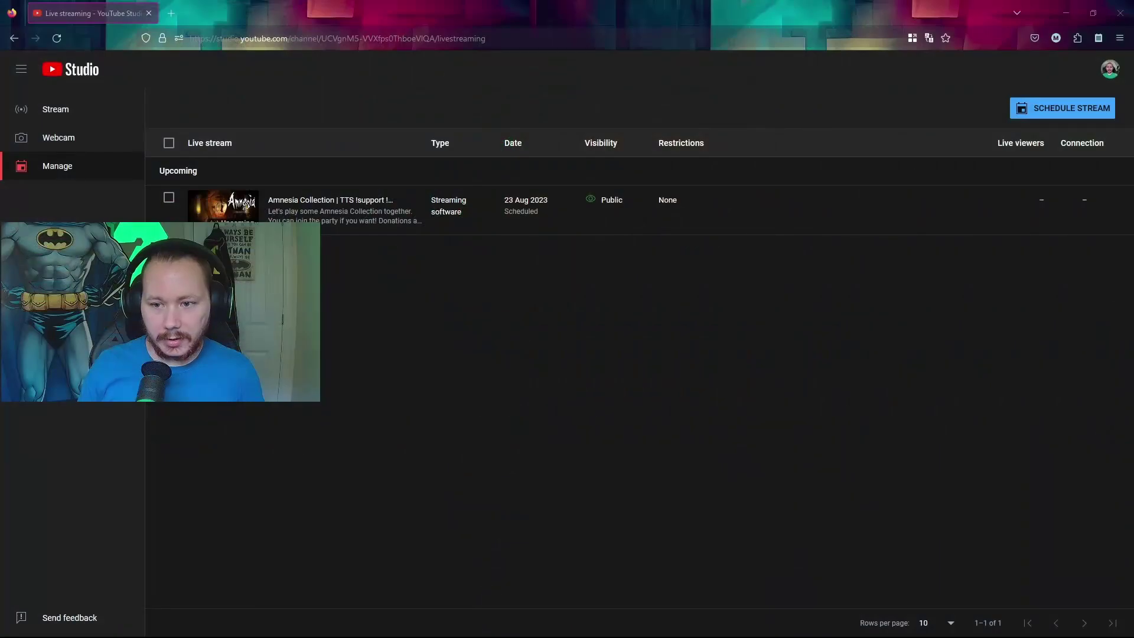
Centre the OBS window and close the floating Chat popout
left_click_drag(1133, 100, 538, 96)
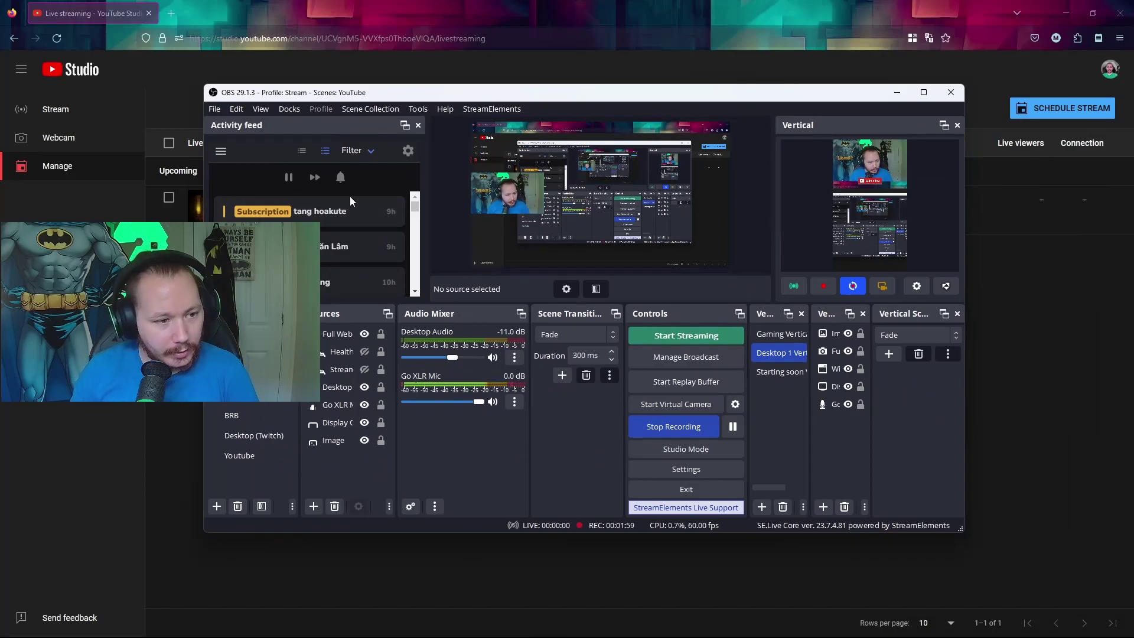
mouse_move(375, 213)
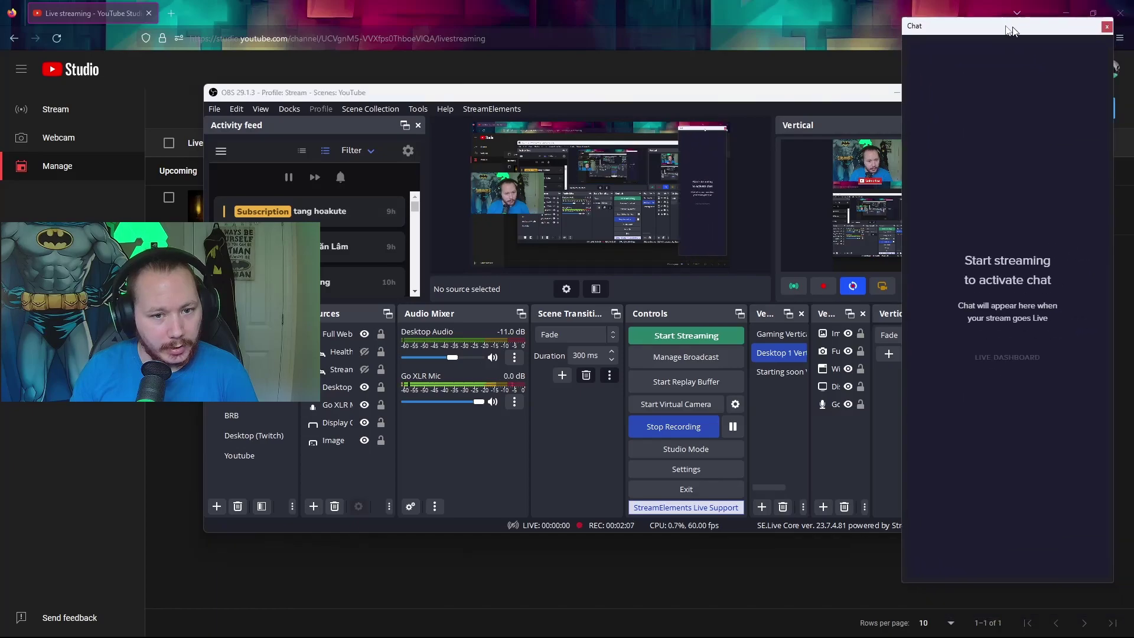
left_click_drag(999, 25, 894, 63)
left_click(982, 56)
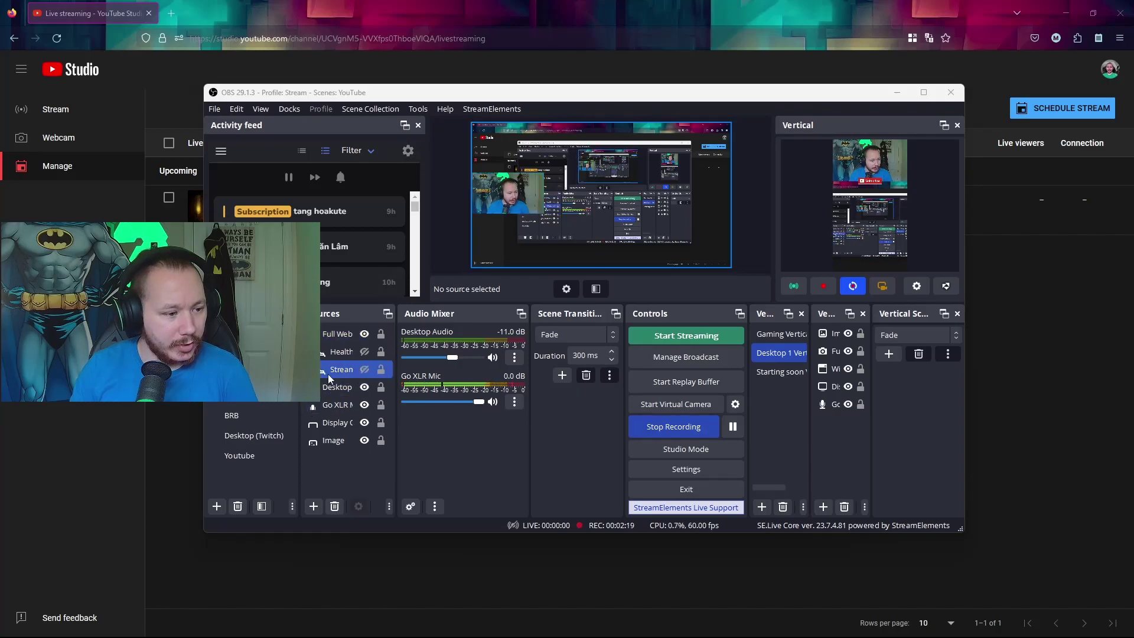
Select the Health, Desktop, Go XLR, Display Capture and Stream sources in turn
left_click(343, 352)
left_click(358, 387)
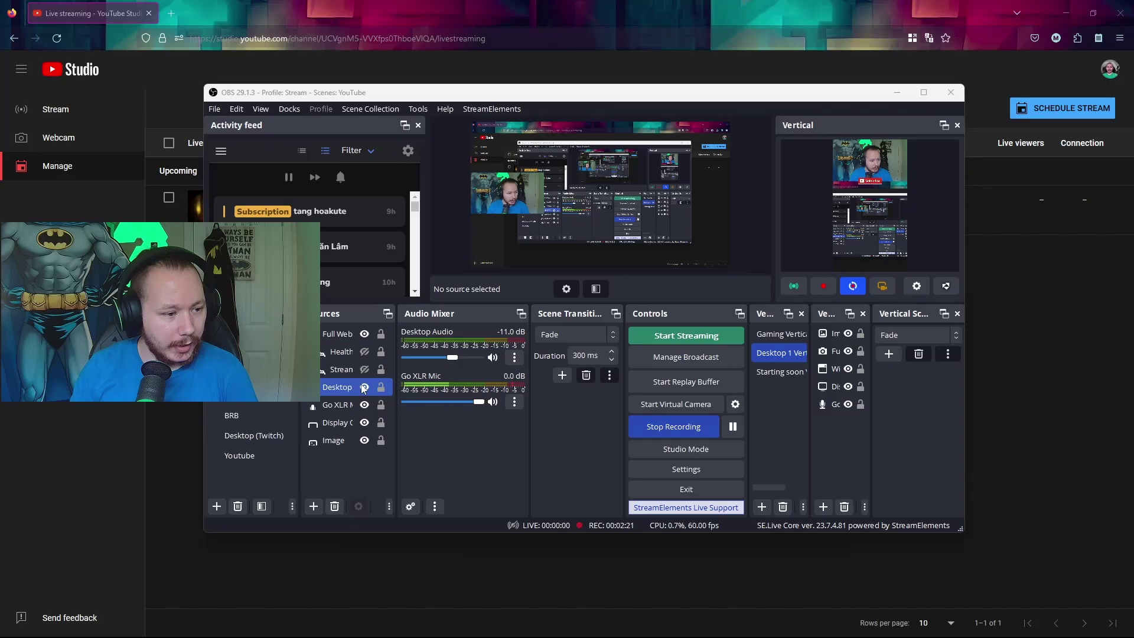
left_click(350, 403)
left_click(361, 421)
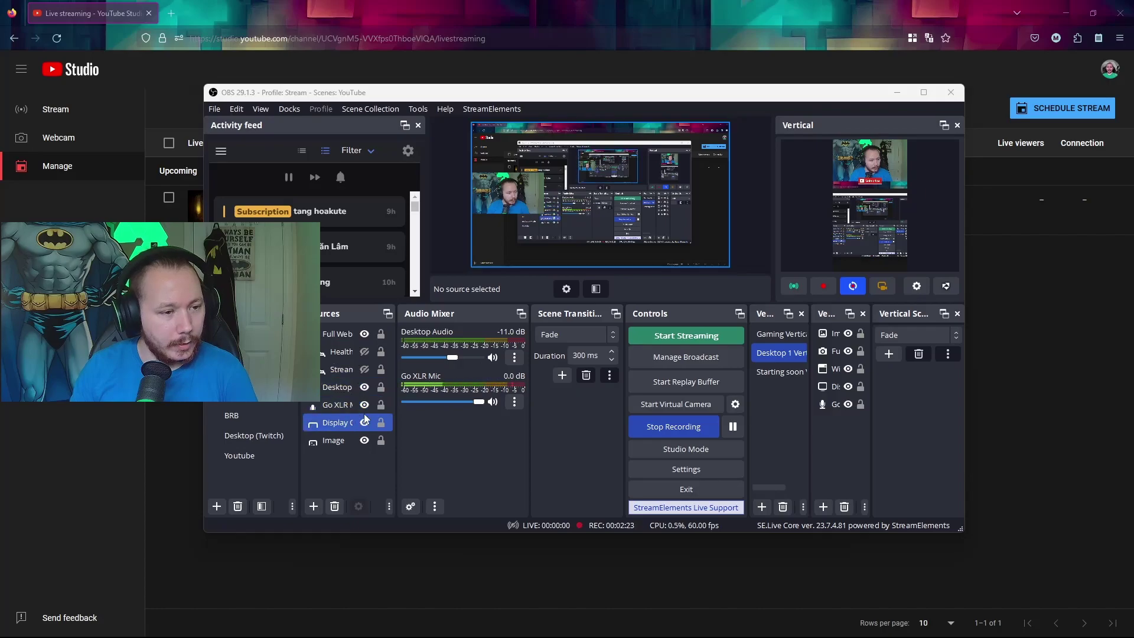
left_click(354, 387)
left_click(350, 371)
Toggle the Stream chat-and-goals overlay visible and back to hidden, then minimize OBS
left_click(365, 369)
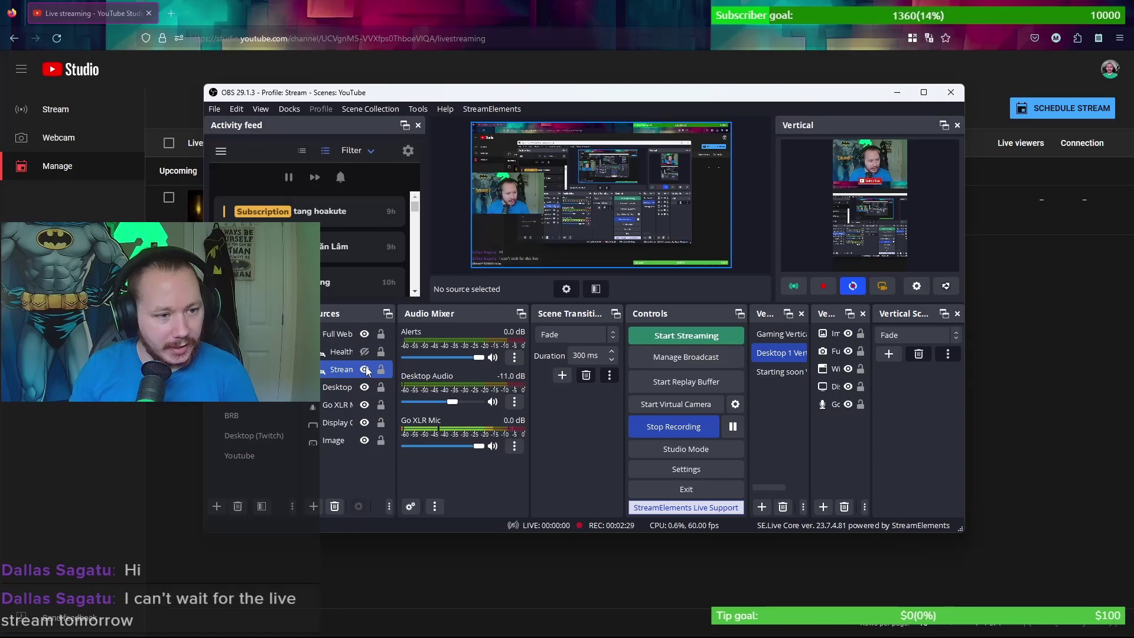
left_click(365, 369)
left_click(365, 370)
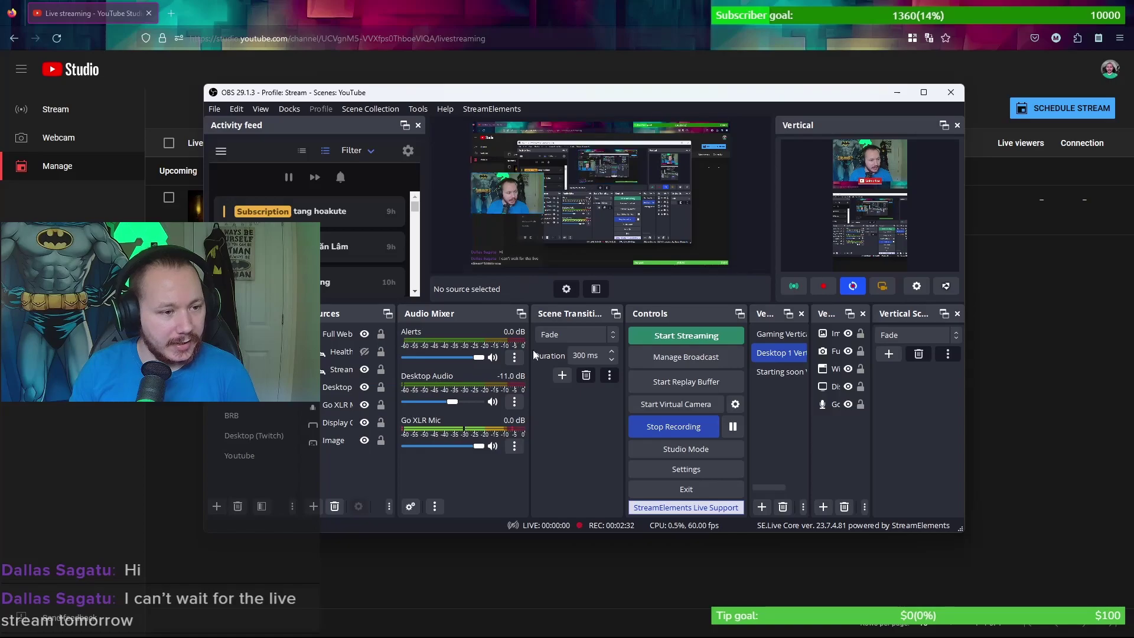
left_click(360, 373)
left_click(364, 370)
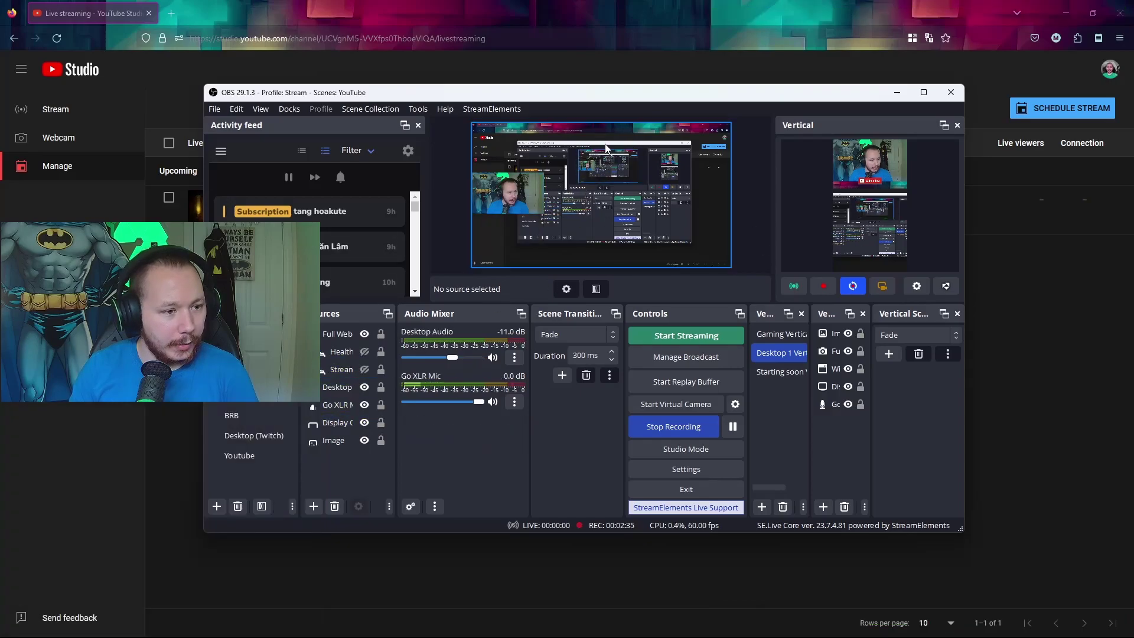
key("alt+Tab")
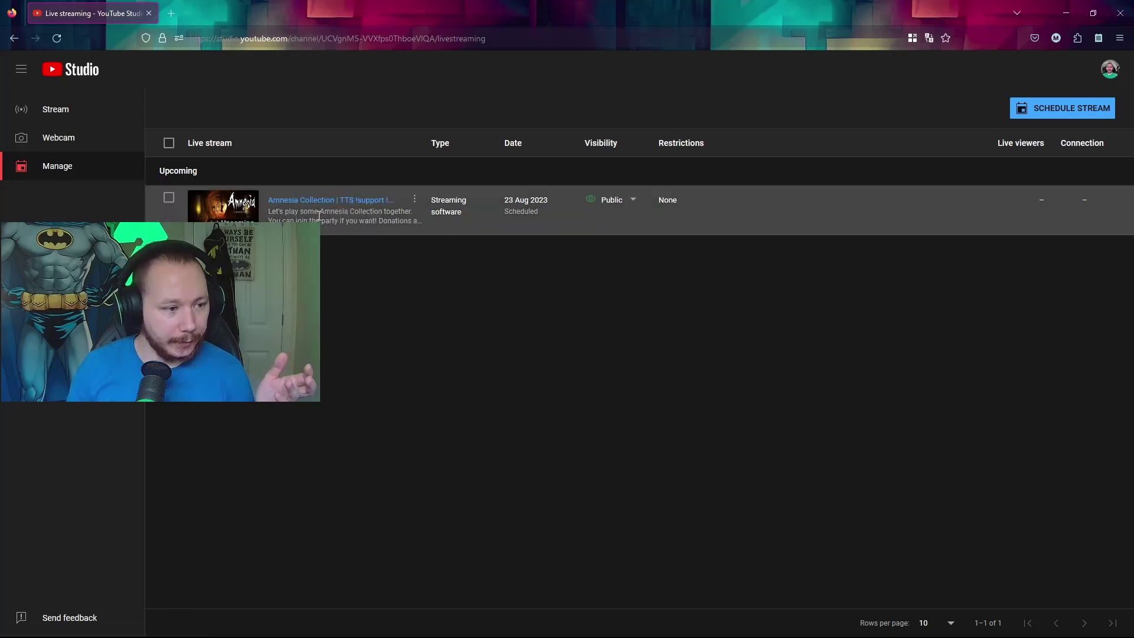
Open the StreamElements site in a new tab and log in with YouTube
left_click(170, 13)
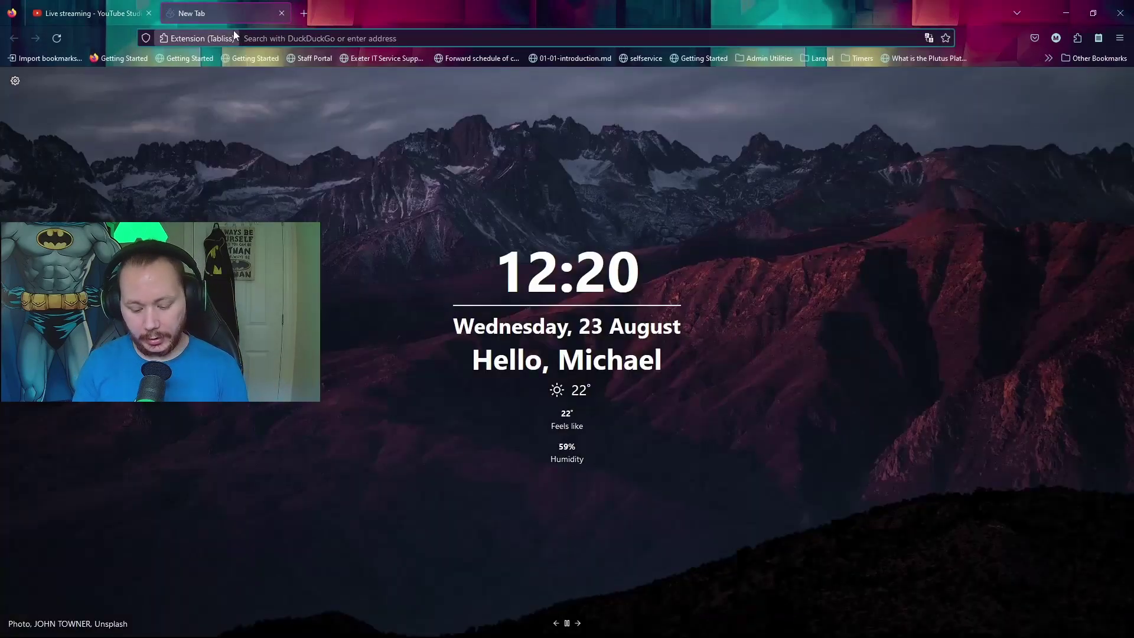
type("streamelements.com")
key("Return")
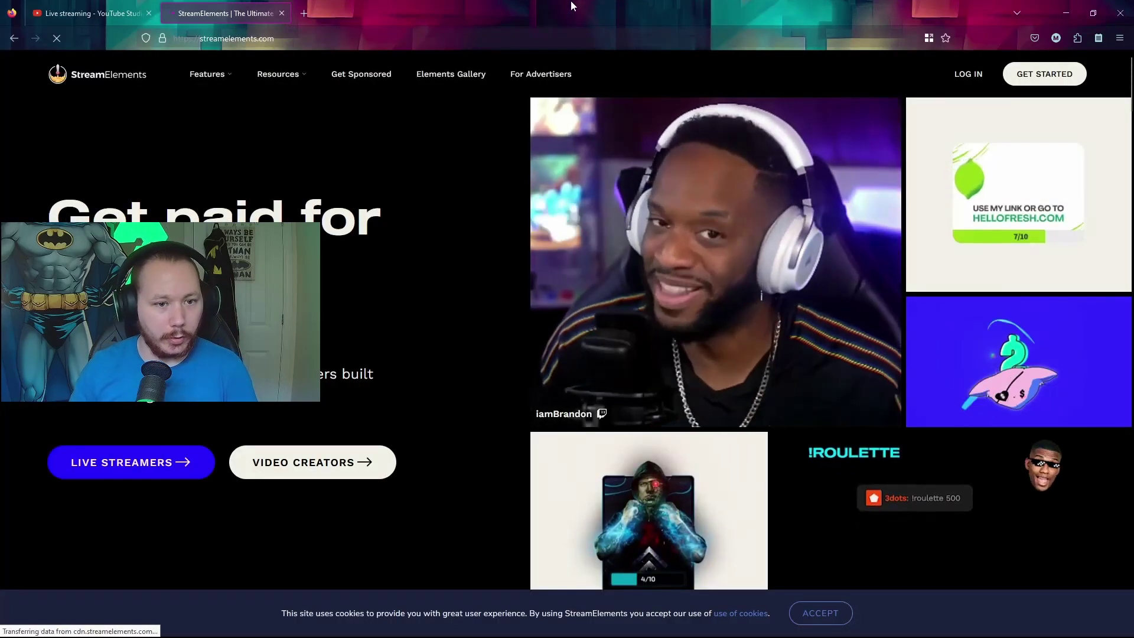
left_click(968, 74)
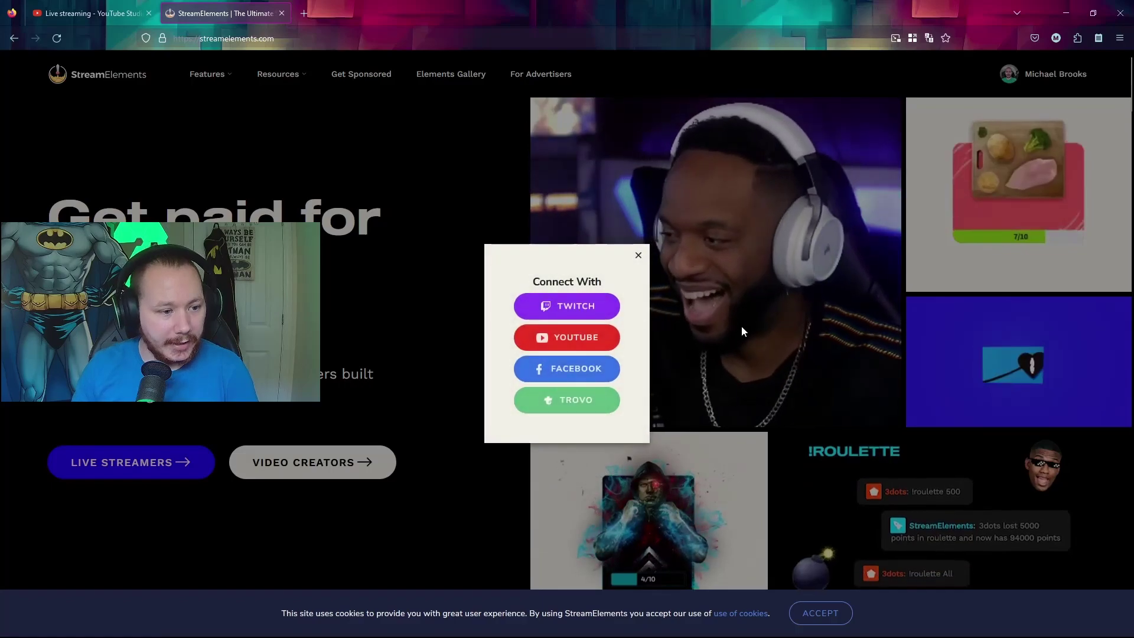
left_click(576, 339)
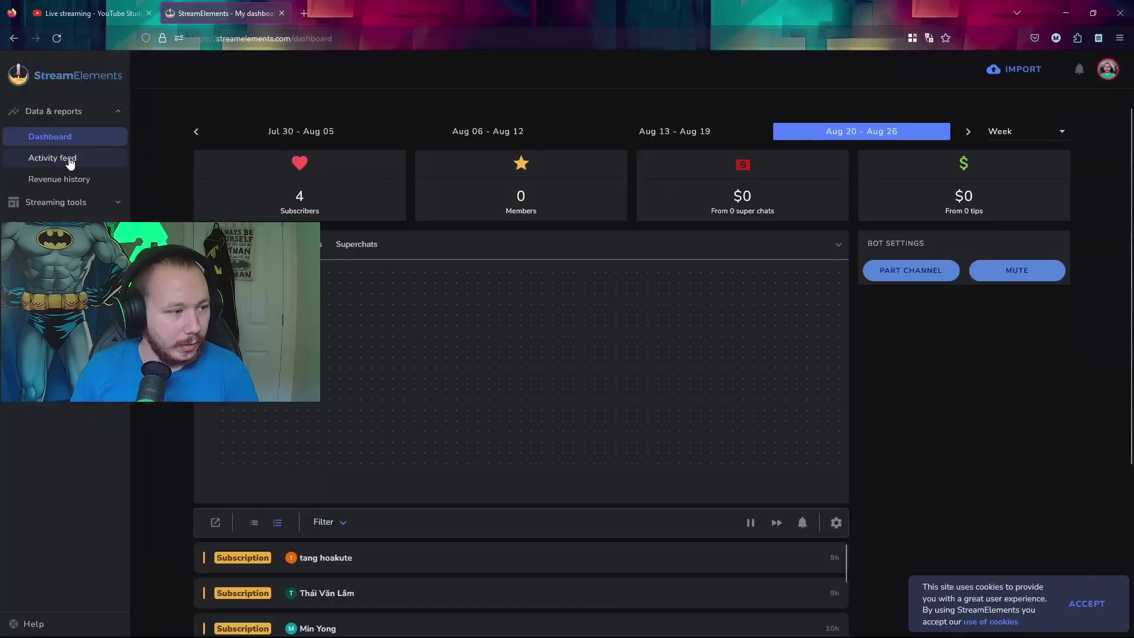
Browse Revenue history and My Elements, ending on the My Overlays list
left_click(51, 188)
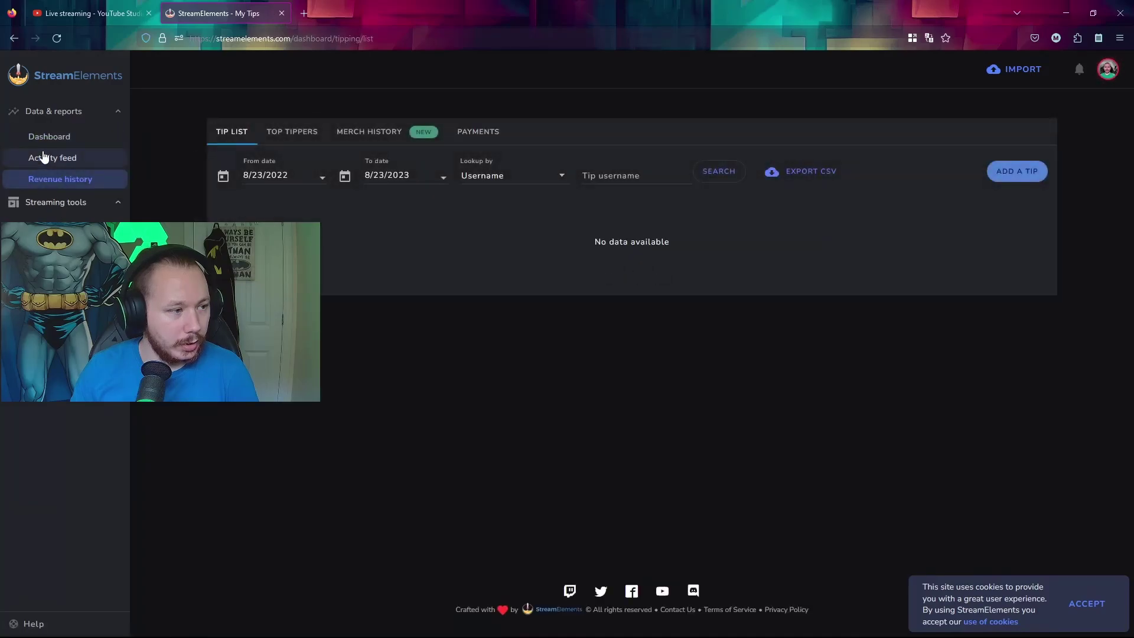
left_click(54, 227)
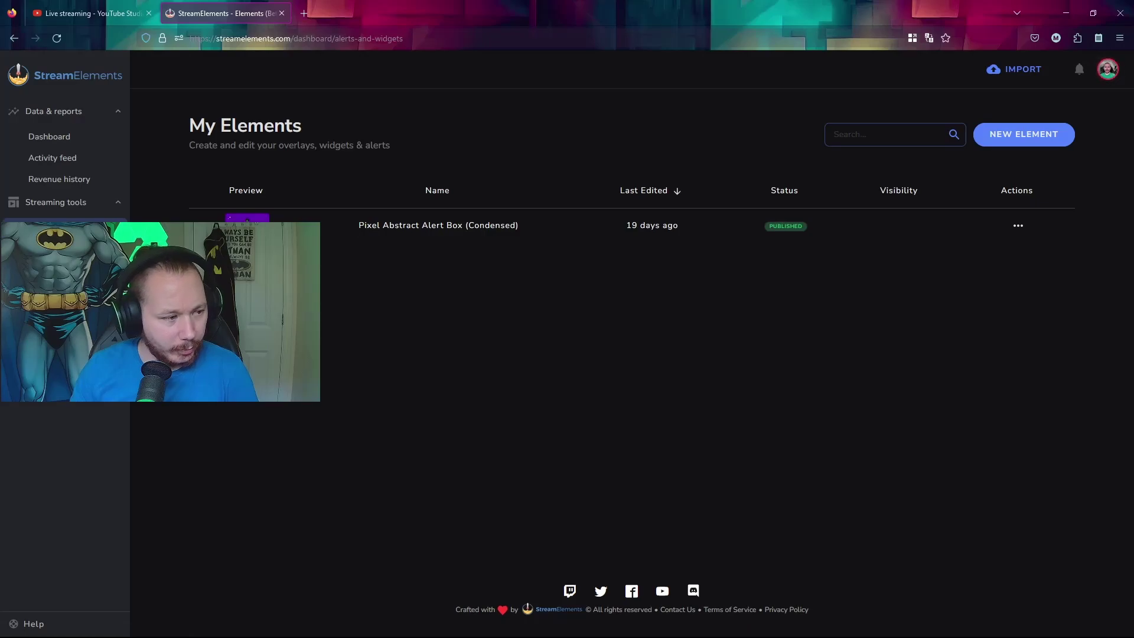
left_click(48, 249)
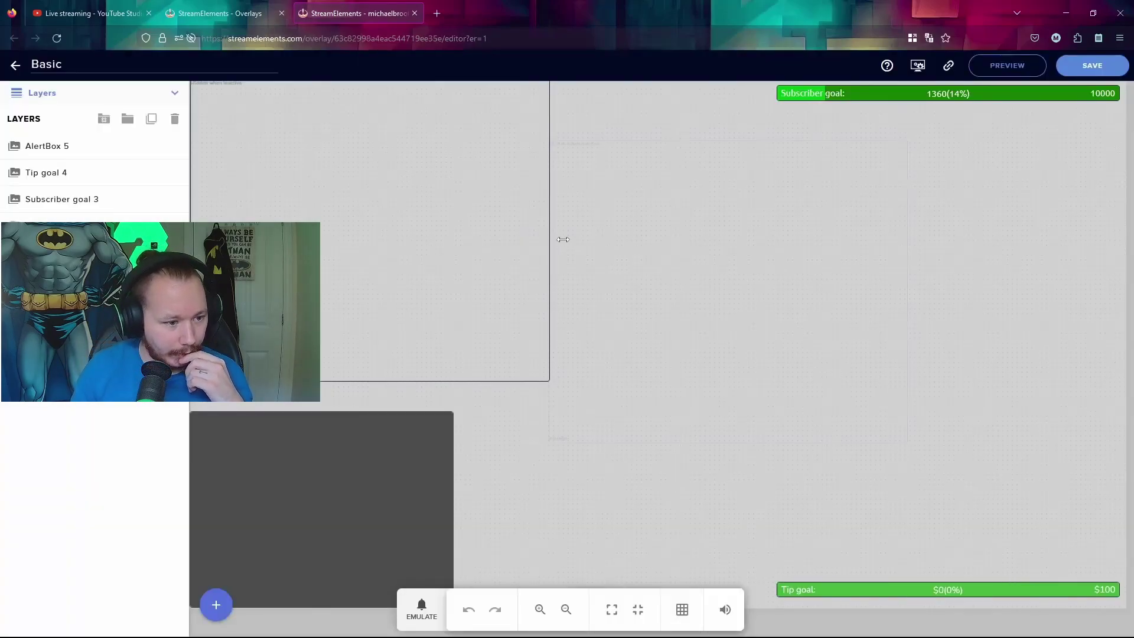
Inspect the Basic overlay's chat and alert widgets and Emulate menu, then return to Overlays
left_click(256, 493)
left_click(346, 228)
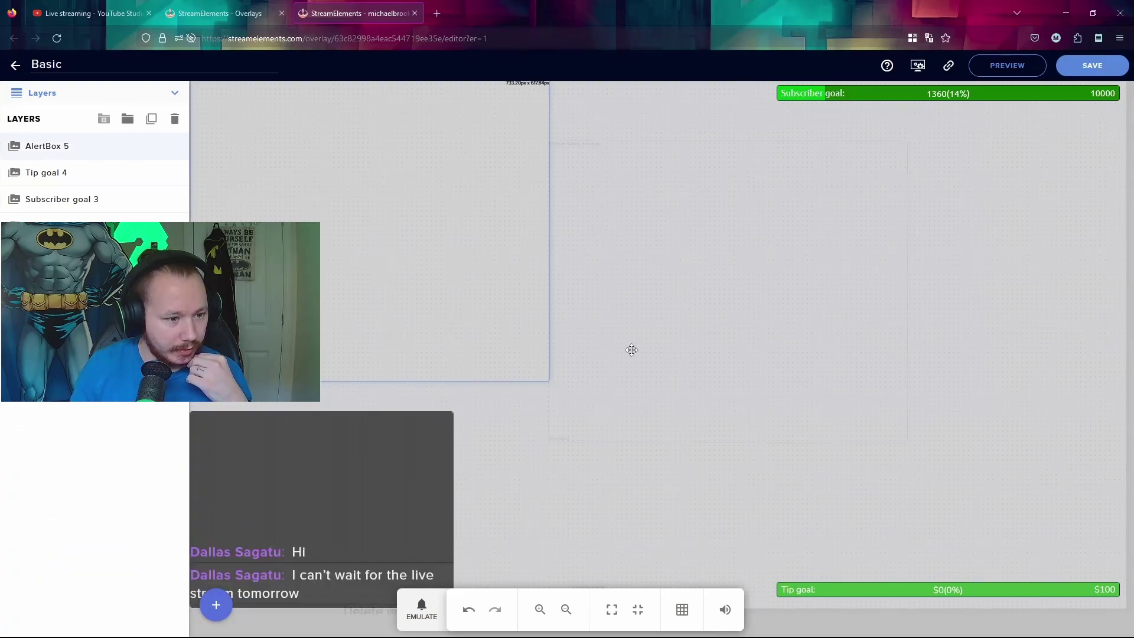
left_click(598, 396)
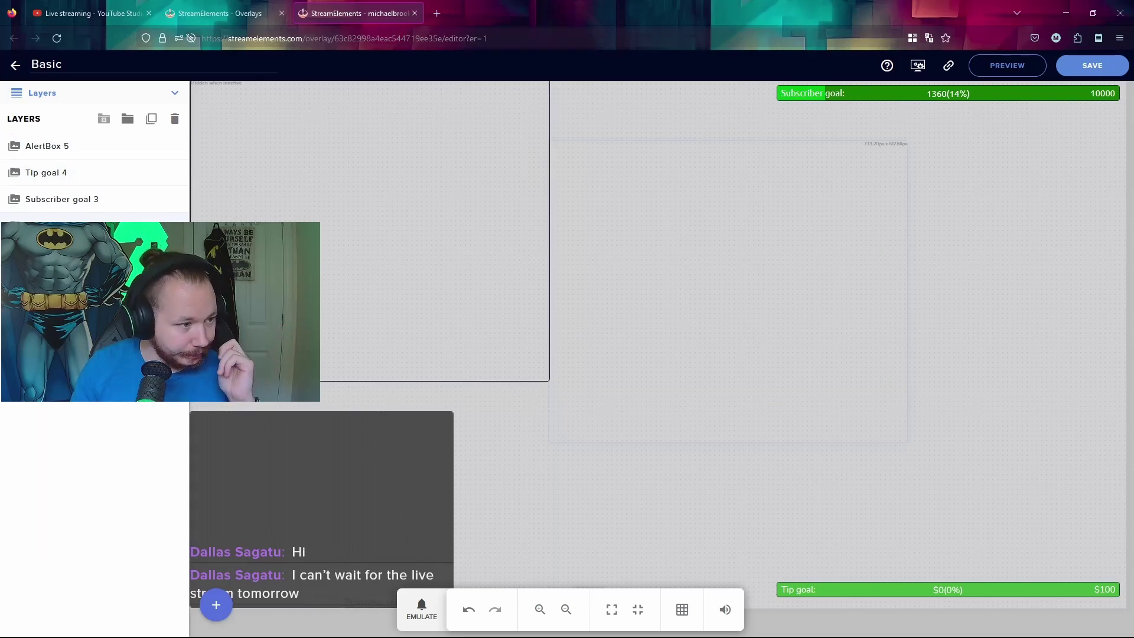
left_click(433, 621)
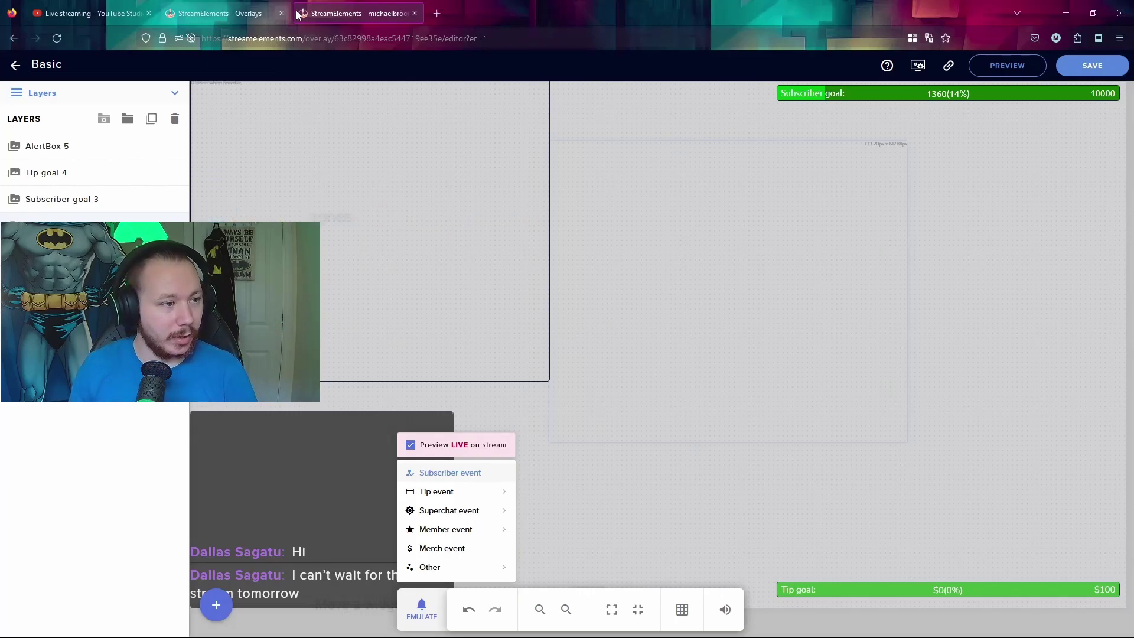
left_click(219, 13)
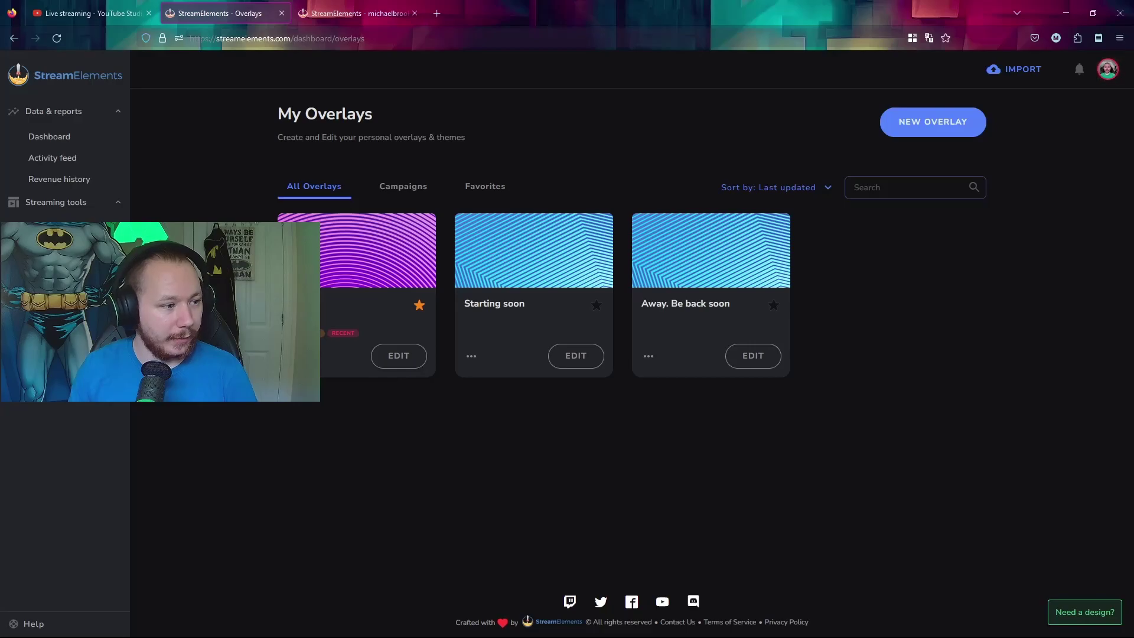
Go via Chat commands to the Spam filters page and review its switched-off filters
left_click(54, 386)
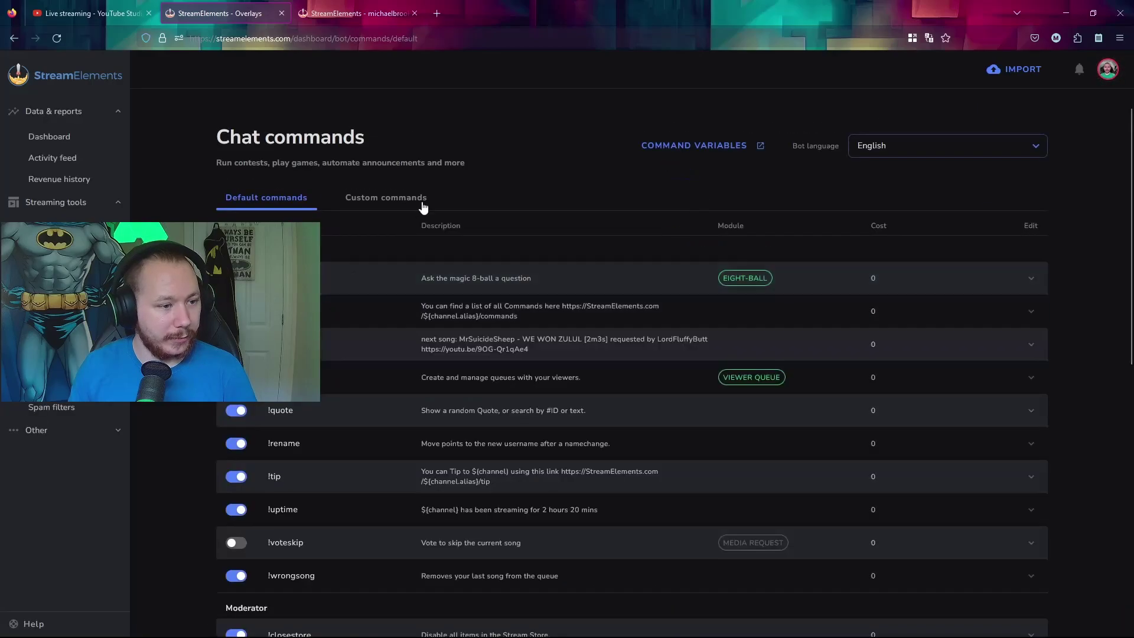
left_click(54, 407)
scroll(519, 199, "down", 1)
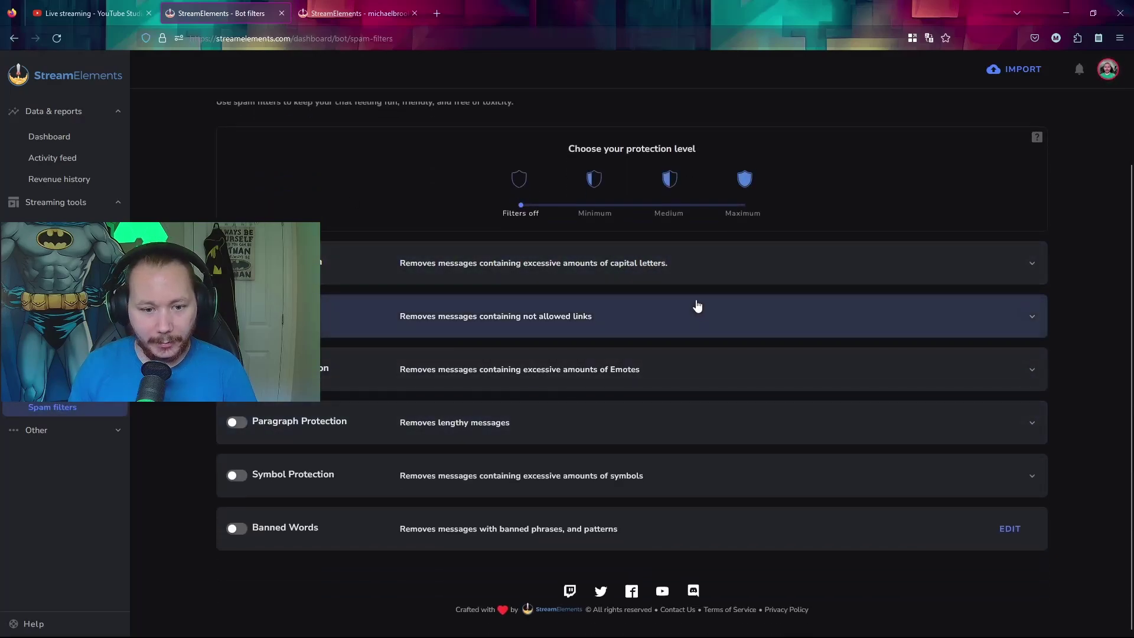
scroll(521, 187, "up", 1)
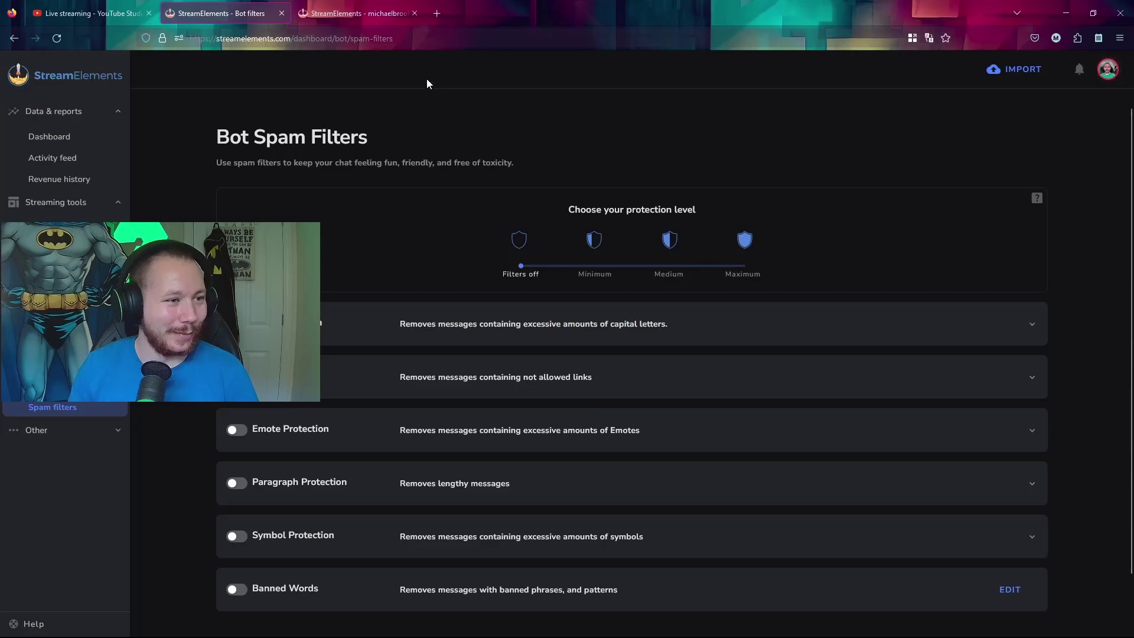
left_click(364, 13)
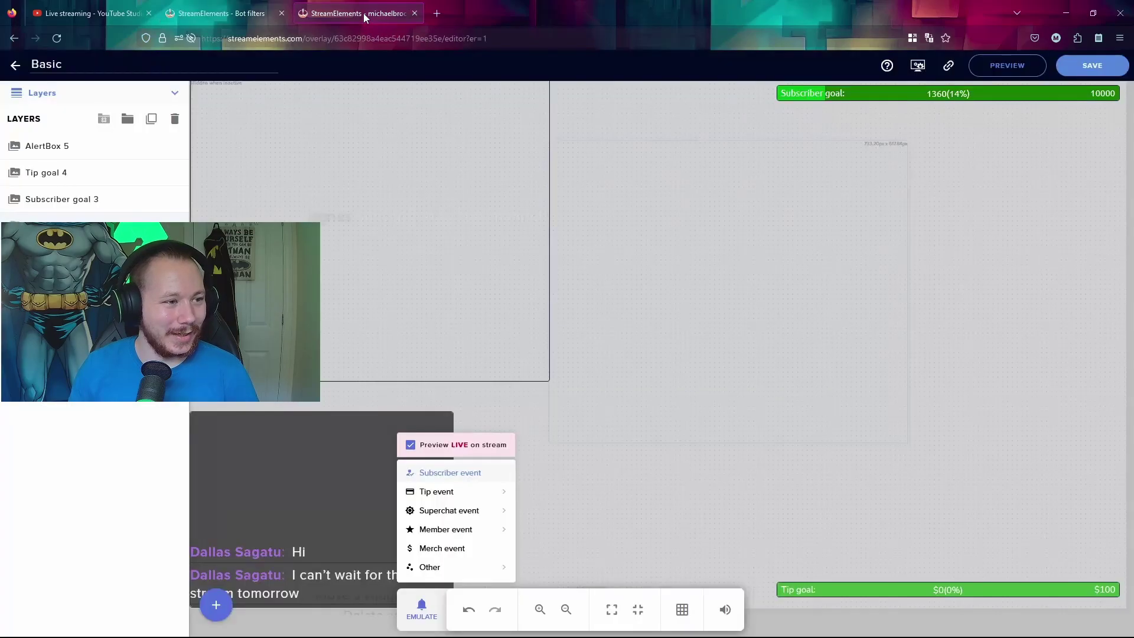
left_click(188, 6)
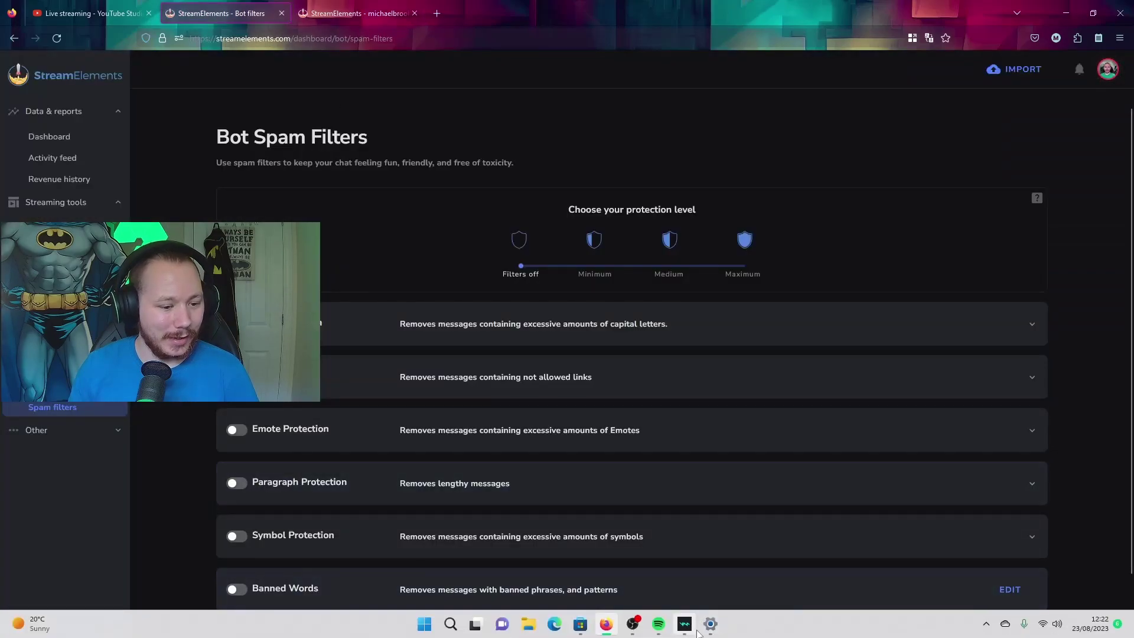
Open Voicemod's Voicebox, try the Clean voice, then switch back to Voice Enhancer
left_click(685, 623)
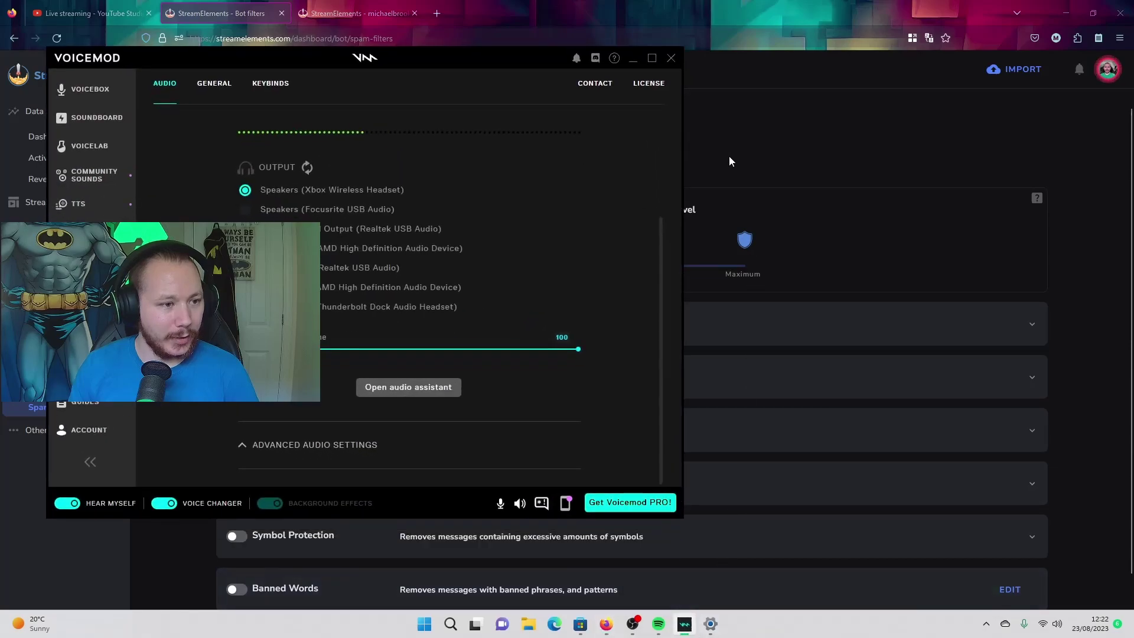
left_click(114, 96)
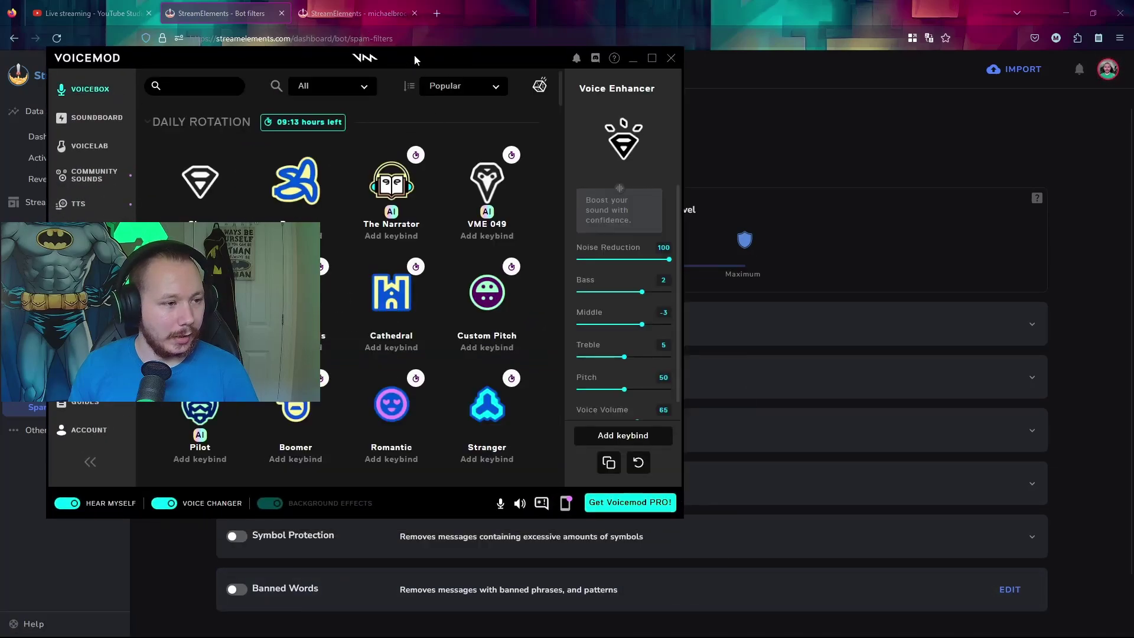
left_click_drag(413, 55, 571, 40)
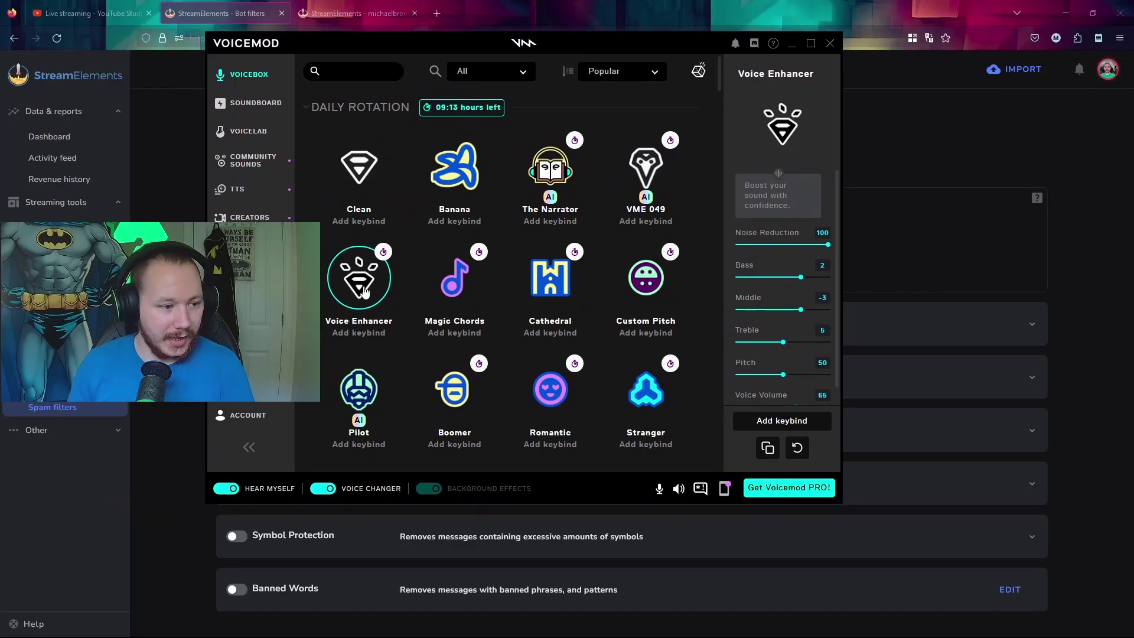
mouse_move(383, 254)
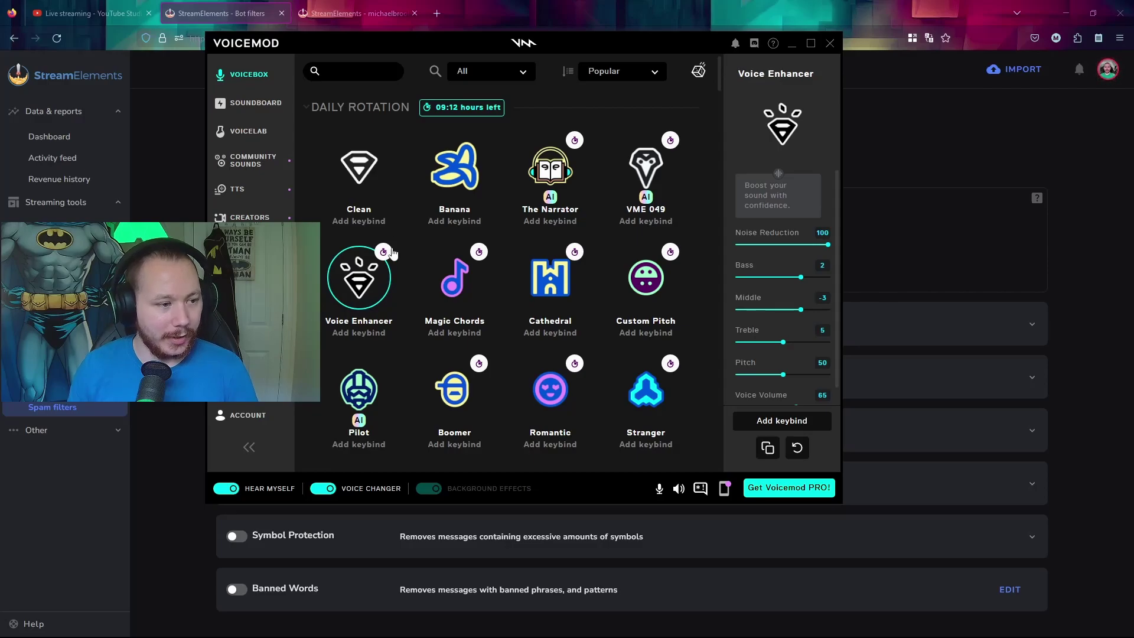
left_click(362, 183)
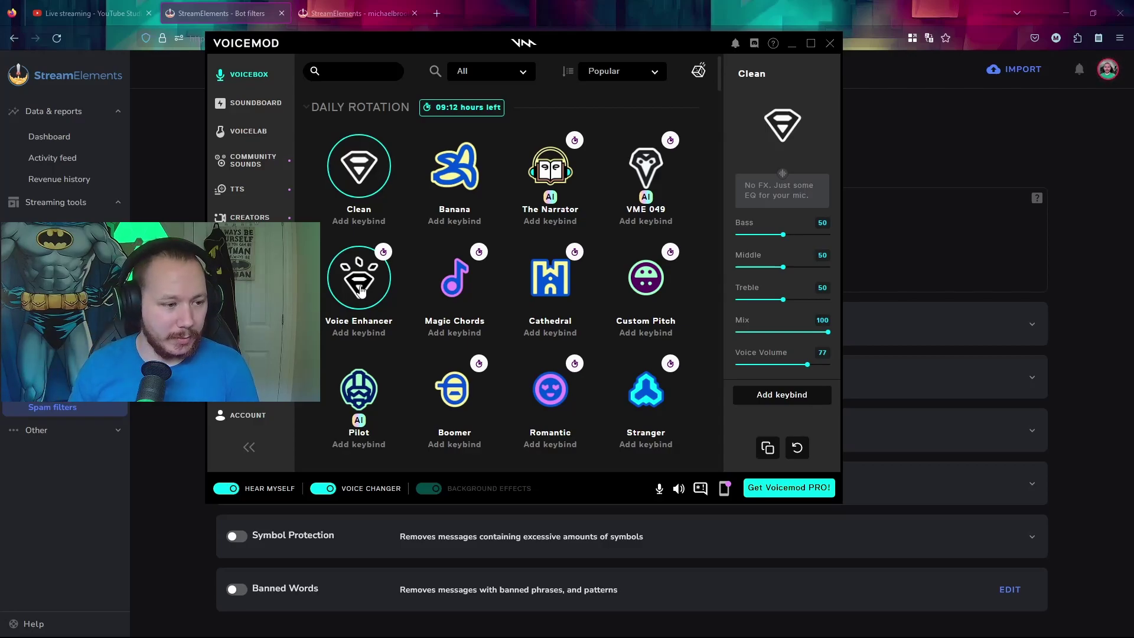
left_click(361, 289)
scroll(360, 289, "down", 3)
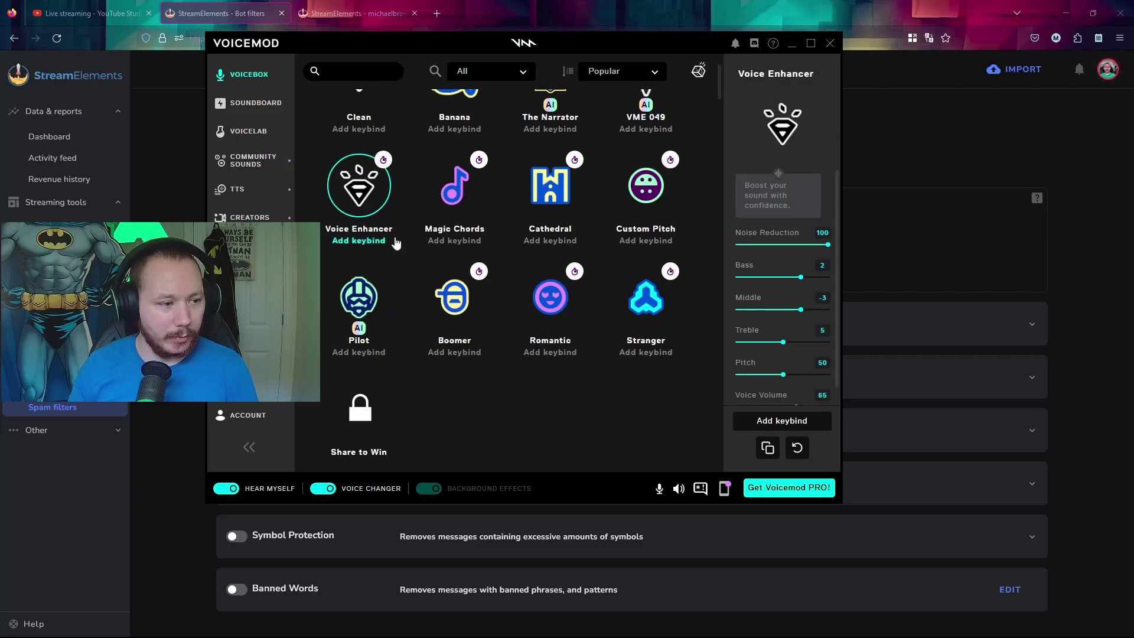
scroll(395, 243, "up", 3)
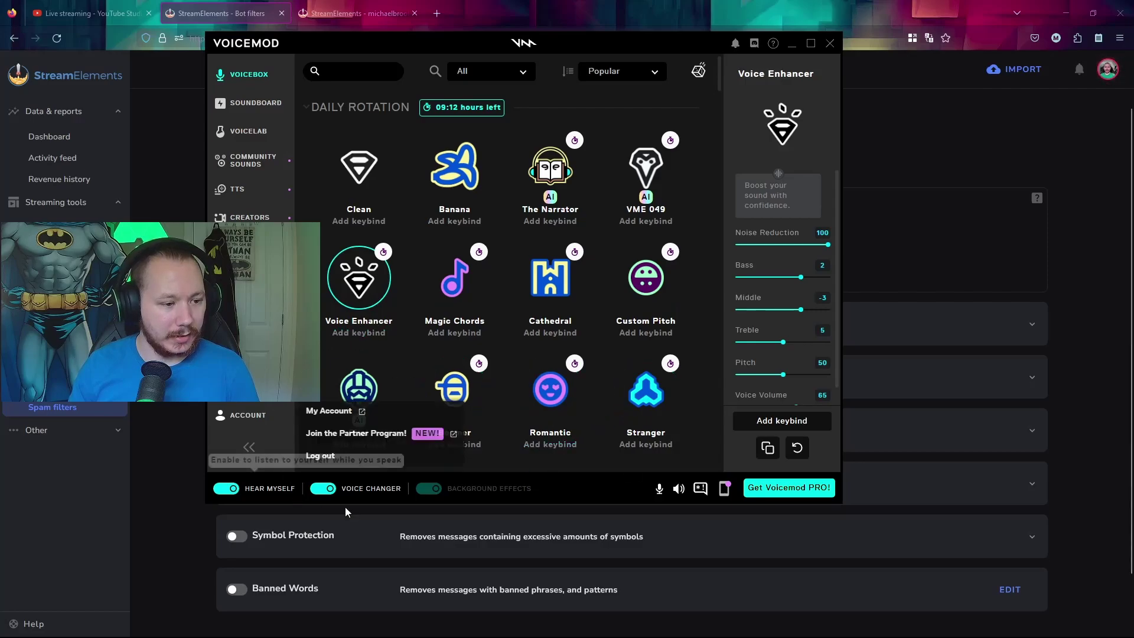
Launch Stream Deck from the tray overflow and open the Stream folder of keys
mouse_move(1057, 625)
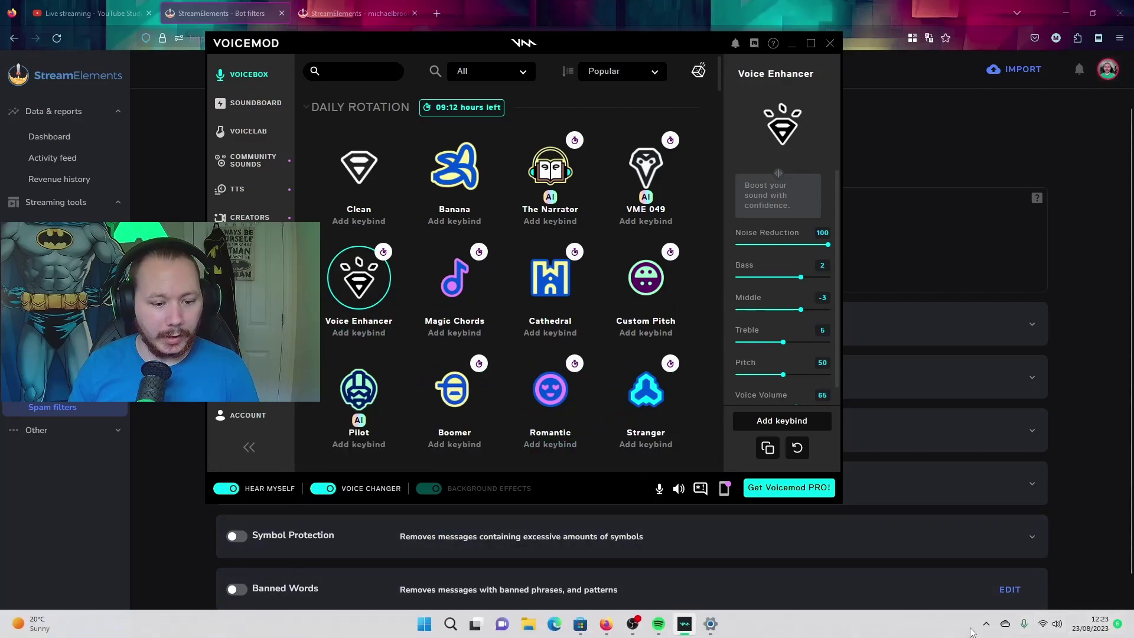
left_click(986, 624)
left_click(1029, 543)
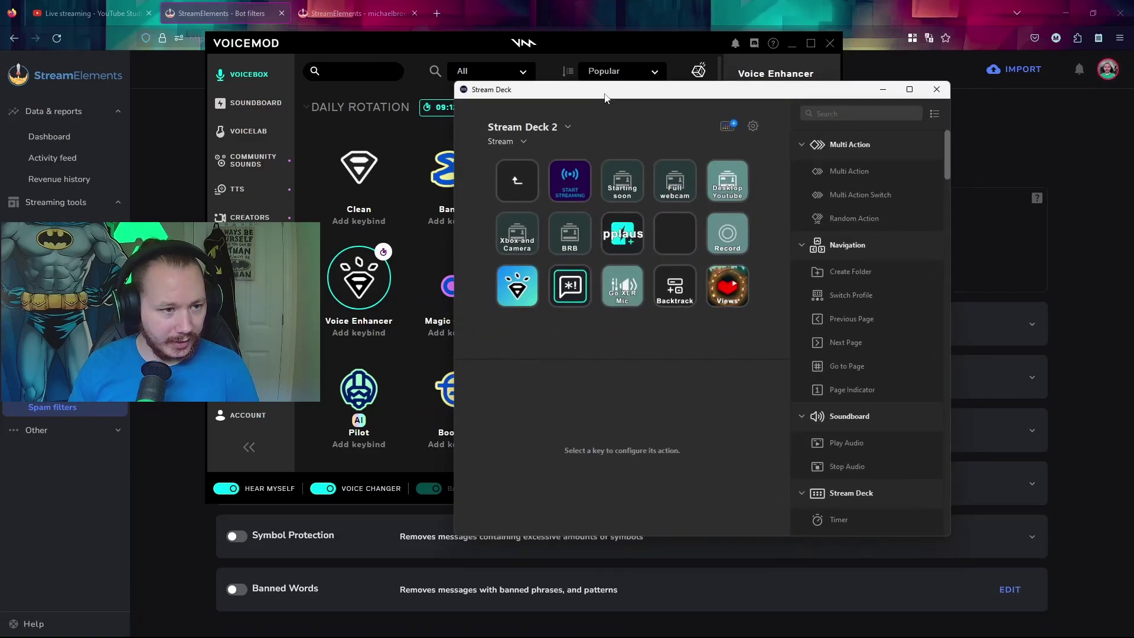
left_click_drag(607, 94, 558, 92)
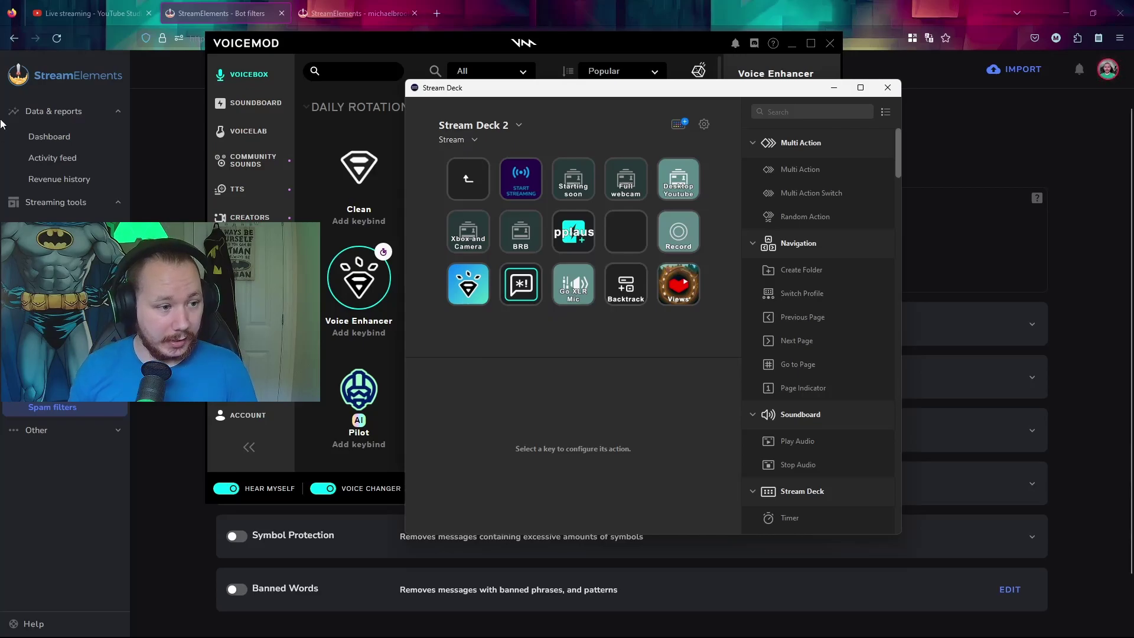
left_click(473, 189)
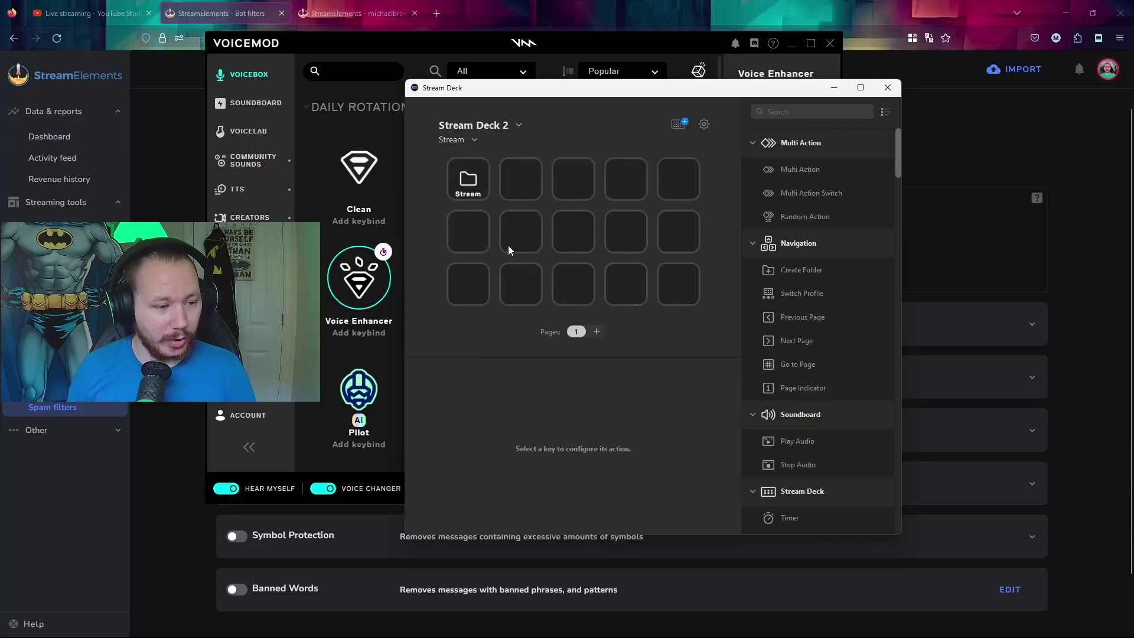
double_click(470, 186)
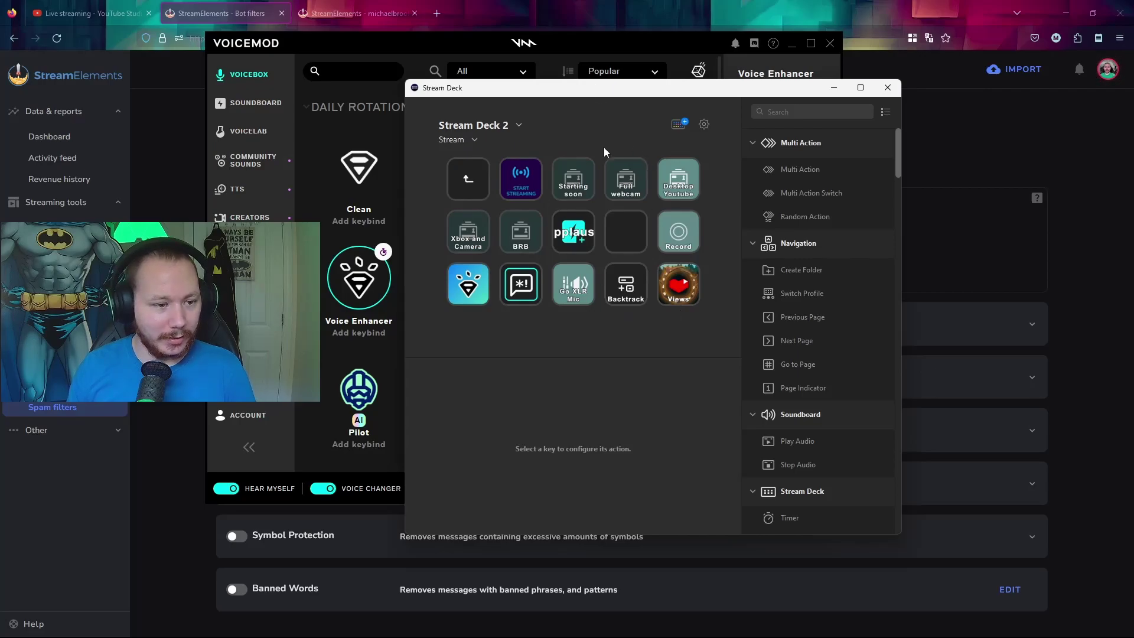
Check the Views key, then show the Backtrack key's Ctrl+Alt+B hotkey settings
left_click(683, 302)
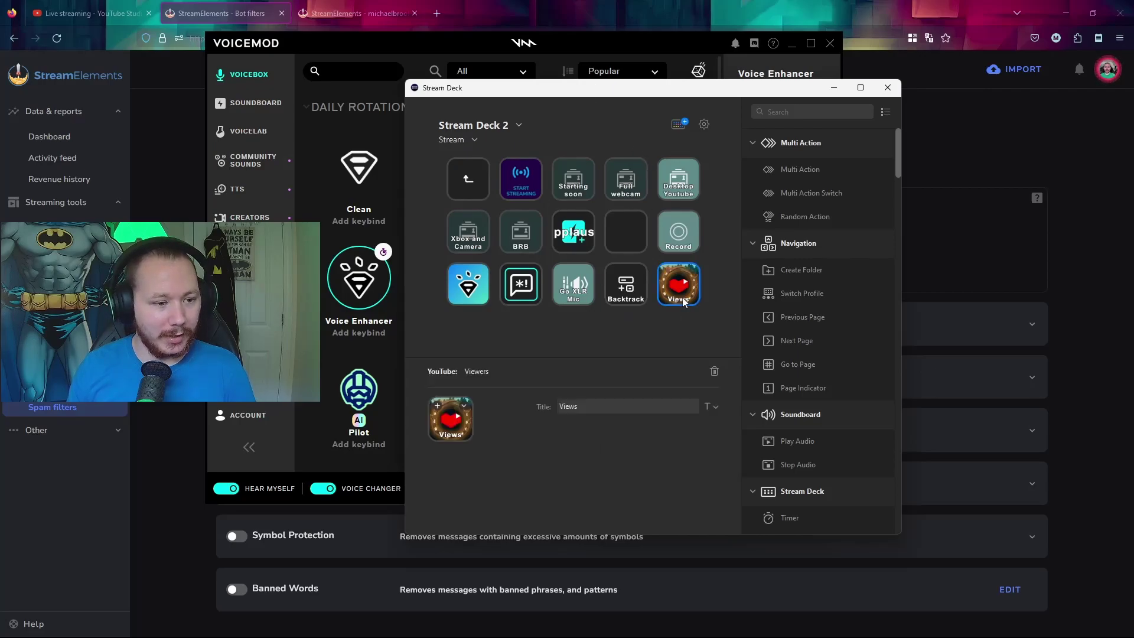
left_click(635, 301)
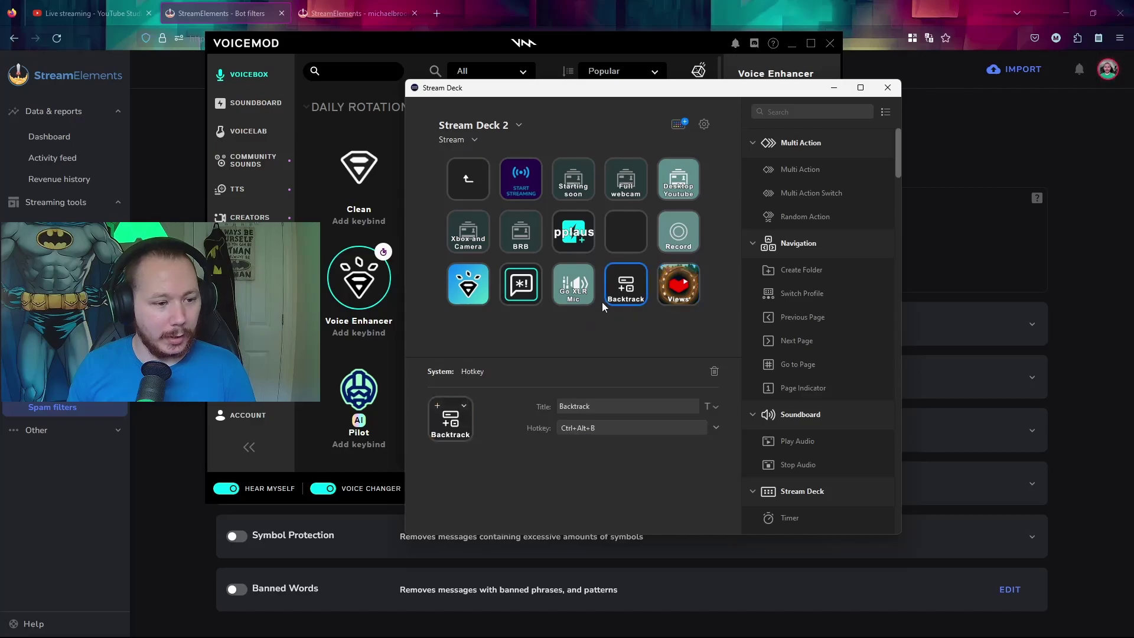